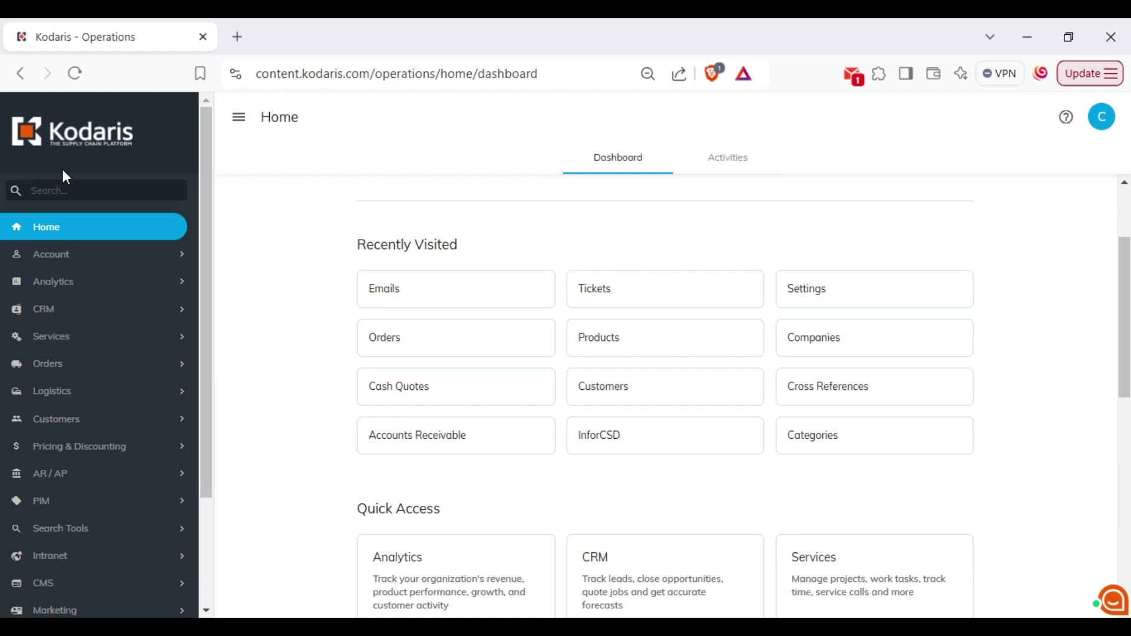
pyautogui.write('TICK')
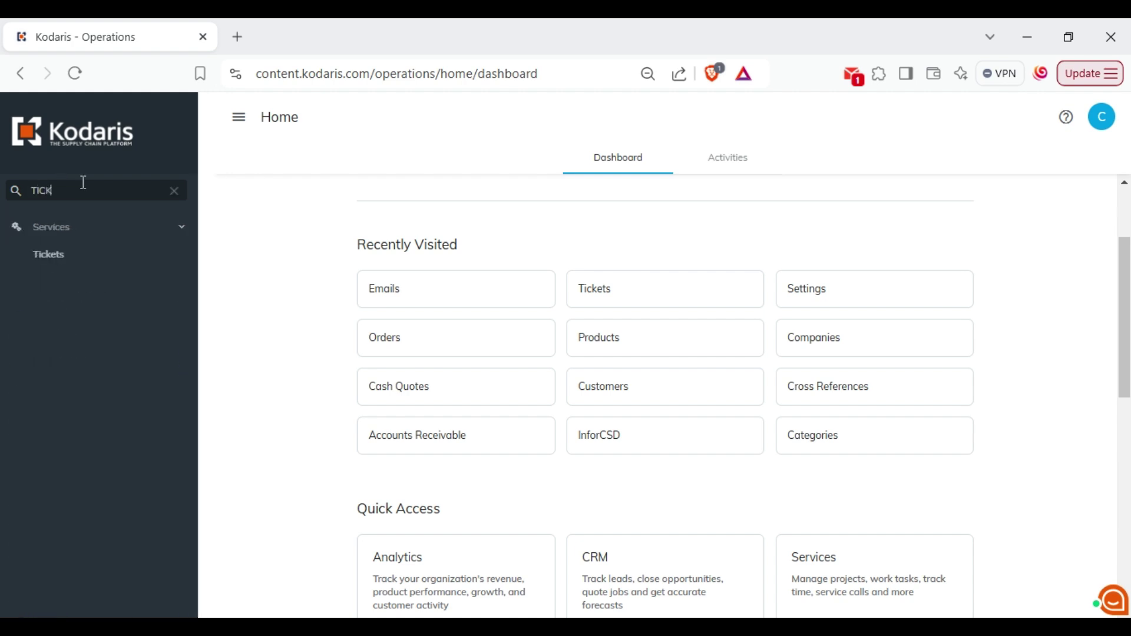
# Step: Open the Tickets list under Services, showing all 55 tickets
pyautogui.click(88, 260)
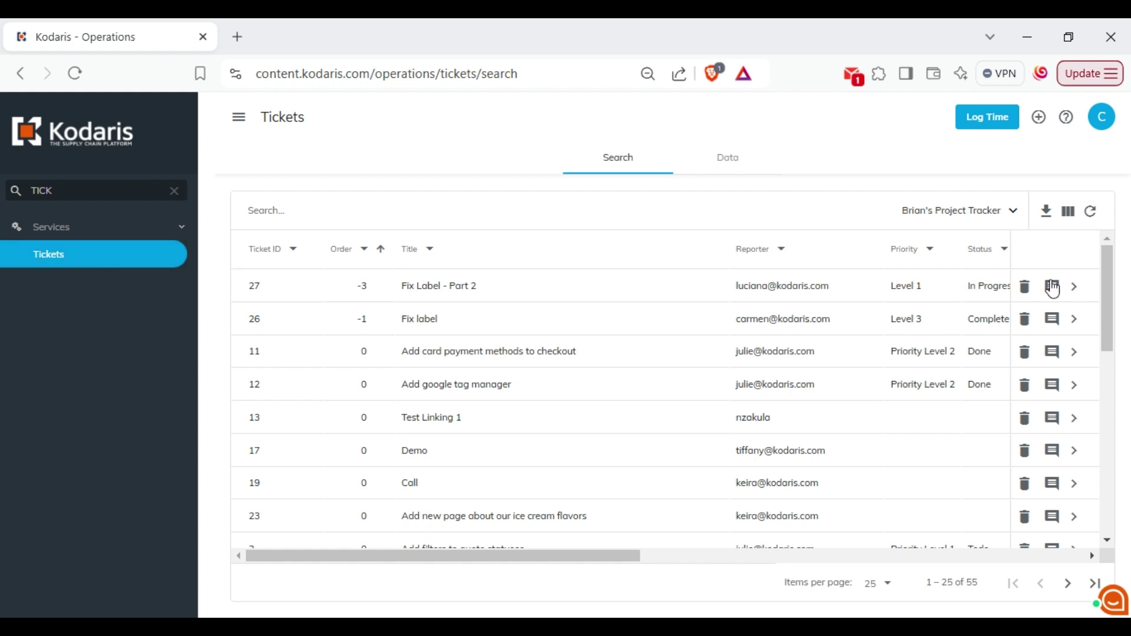
# Step: Open ticket 27, 'Fix Label - Part 2', on its Emails tab listing two sent emails
pyautogui.click(1076, 287)
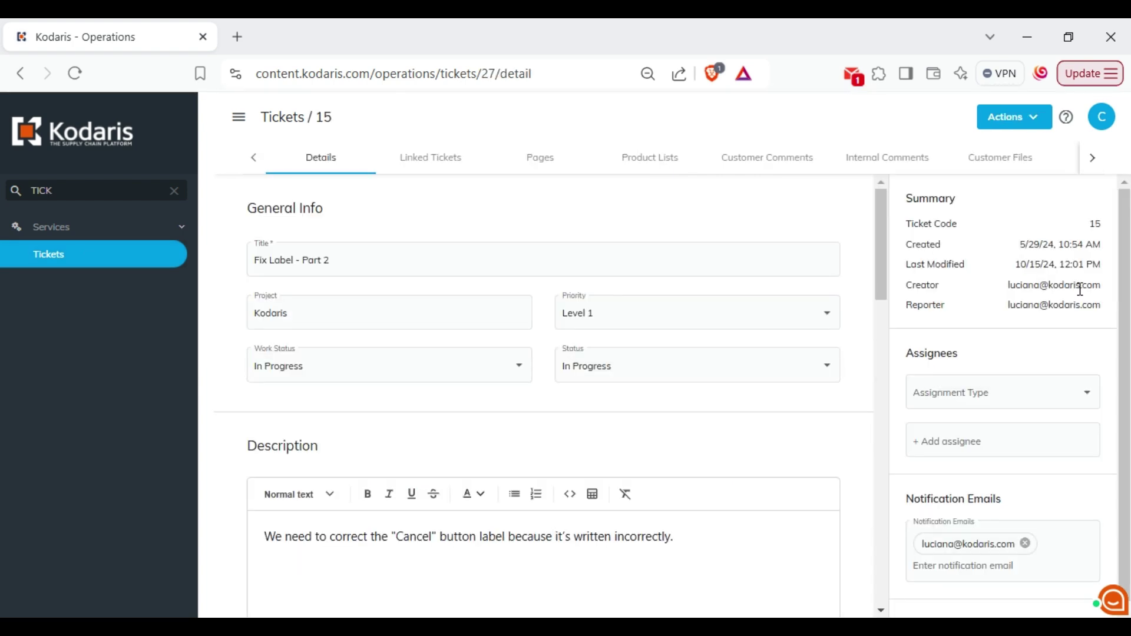
pyautogui.click(1089, 166)
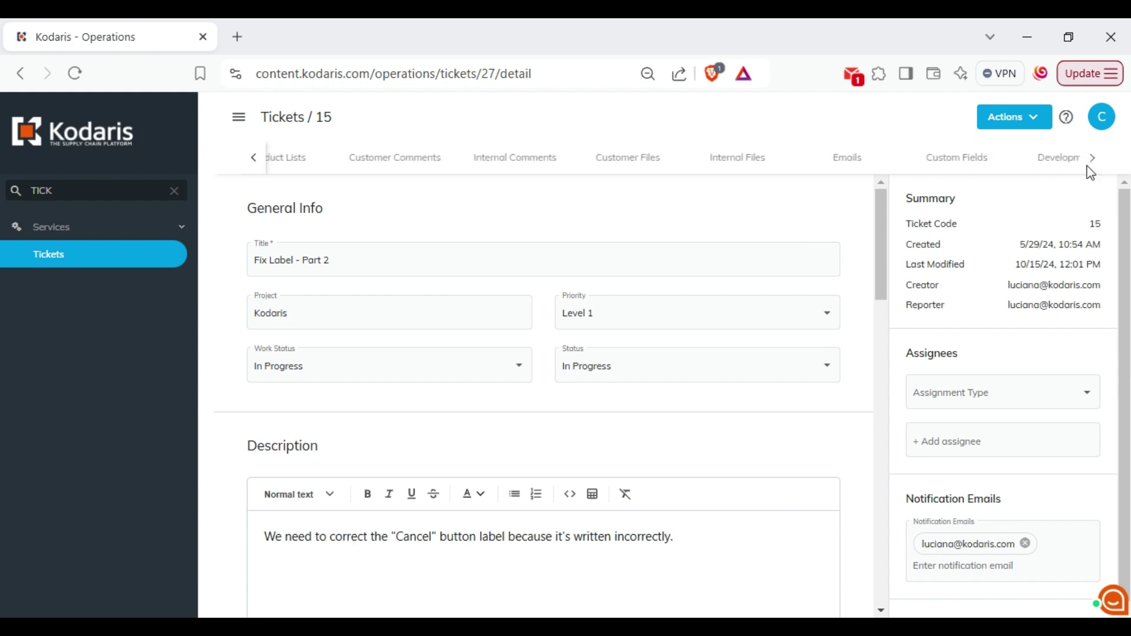
pyautogui.click(813, 168)
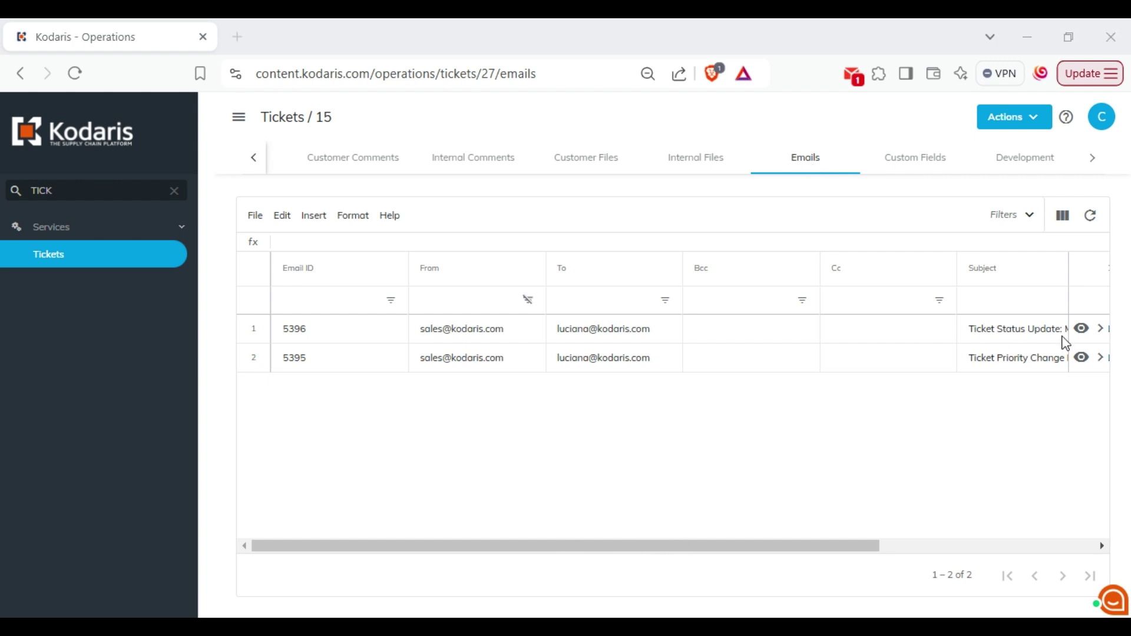
pyautogui.click(1083, 331)
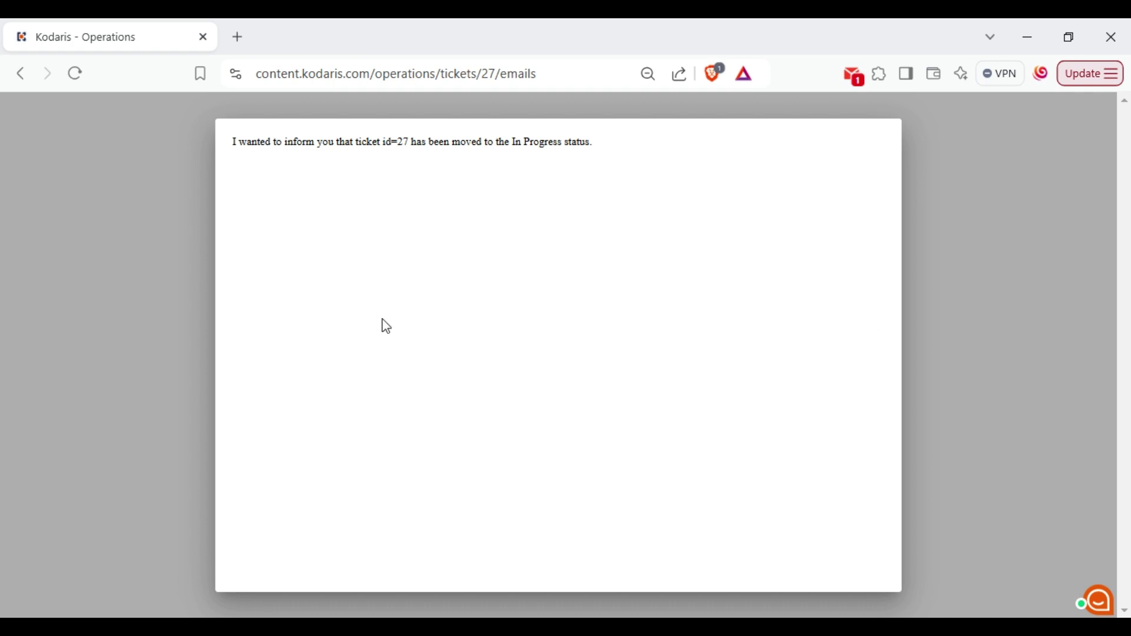
pyautogui.click(77, 311)
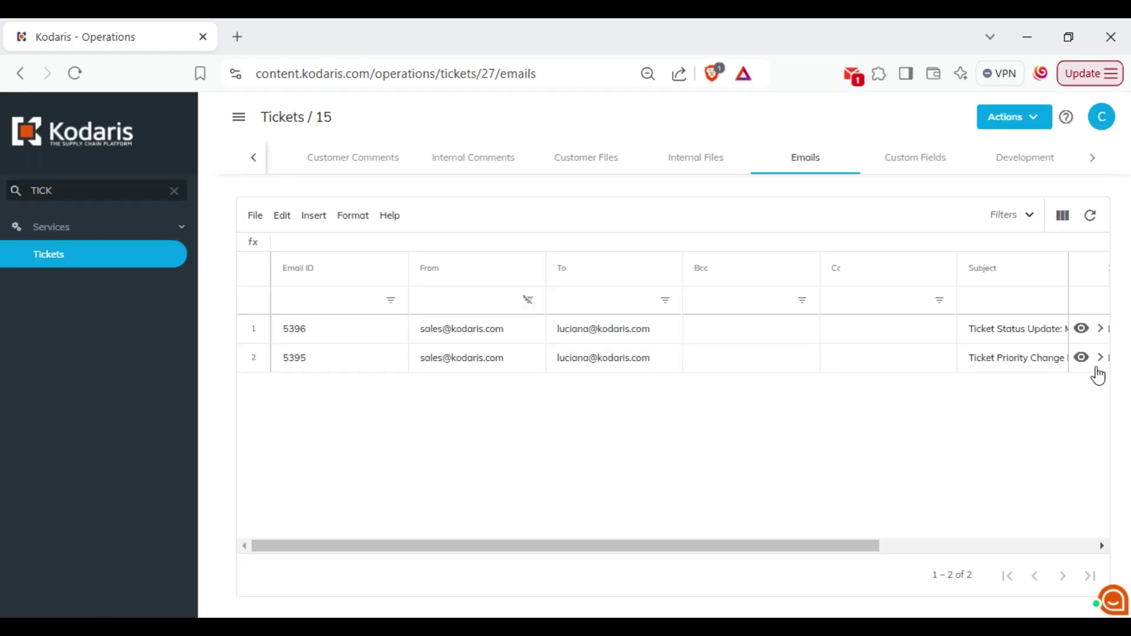
pyautogui.click(1084, 361)
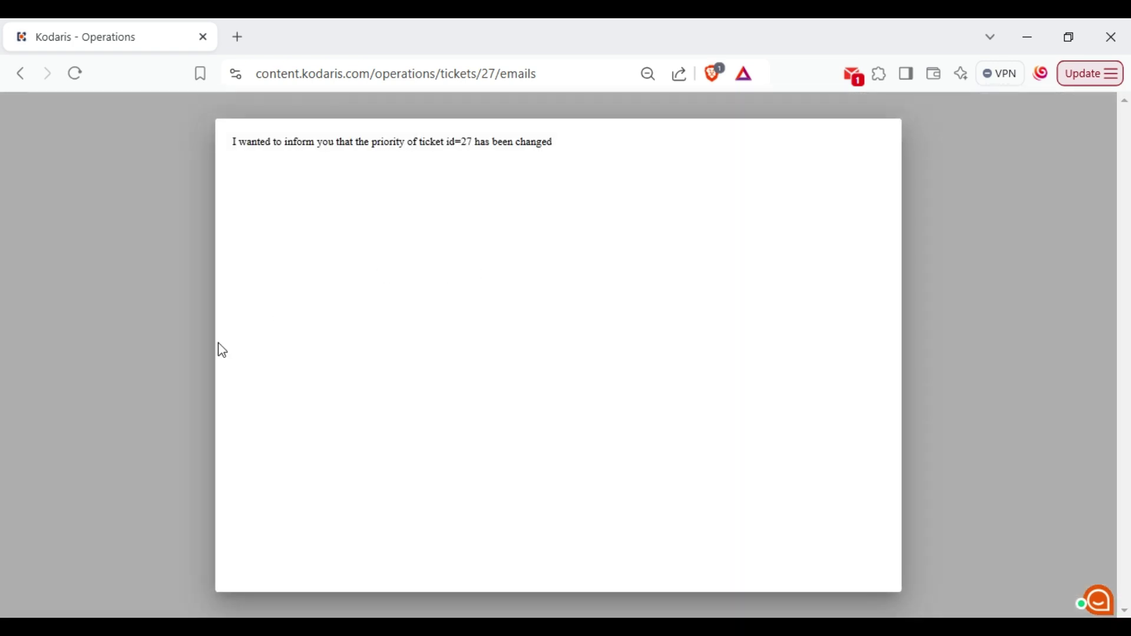
pyautogui.press('Escape')
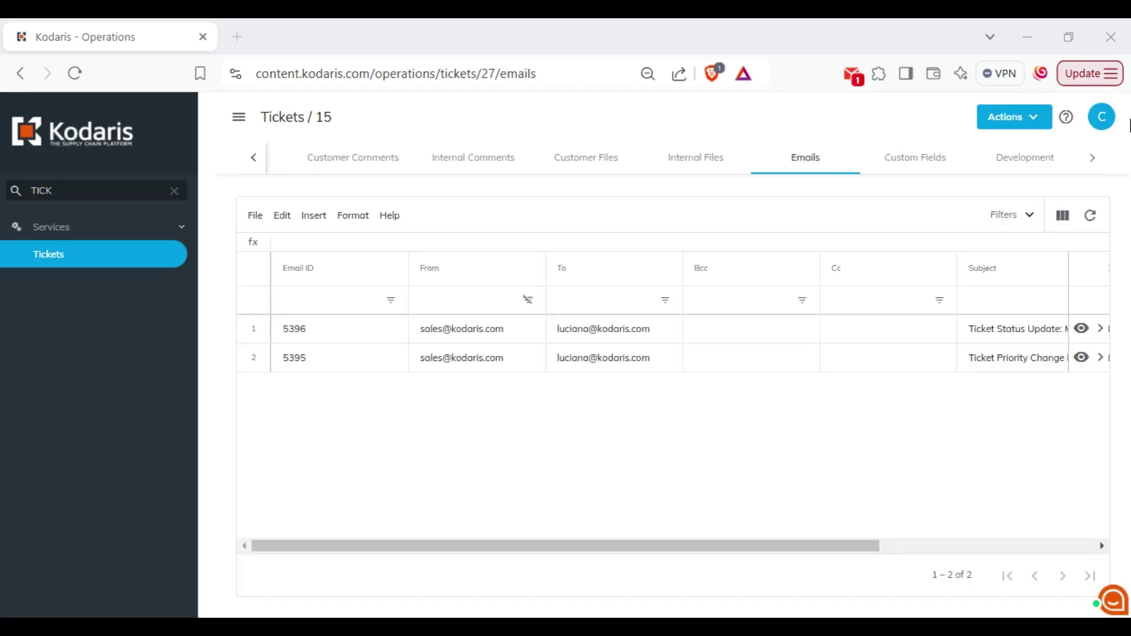
# Step: Turn on the Body Html column in the ticket's email grid
pyautogui.click(1060, 227)
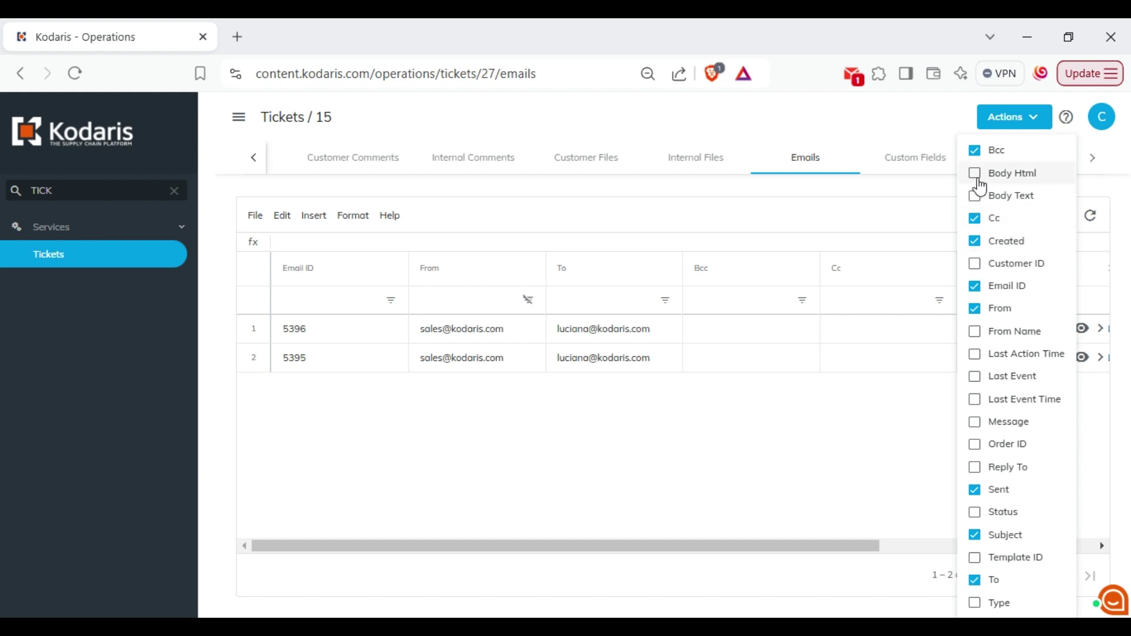
pyautogui.click(975, 173)
pyautogui.click(707, 541)
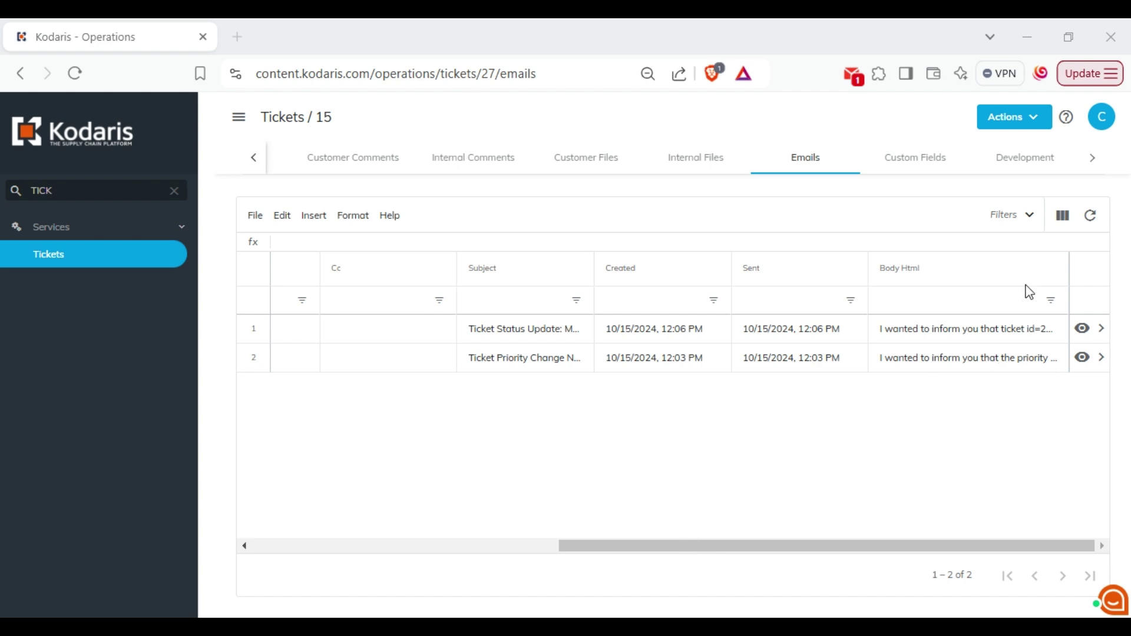
# Step: Read the Body Html of emails 5396 and 5395, then open email 5396's detail page
pyautogui.click(1002, 332)
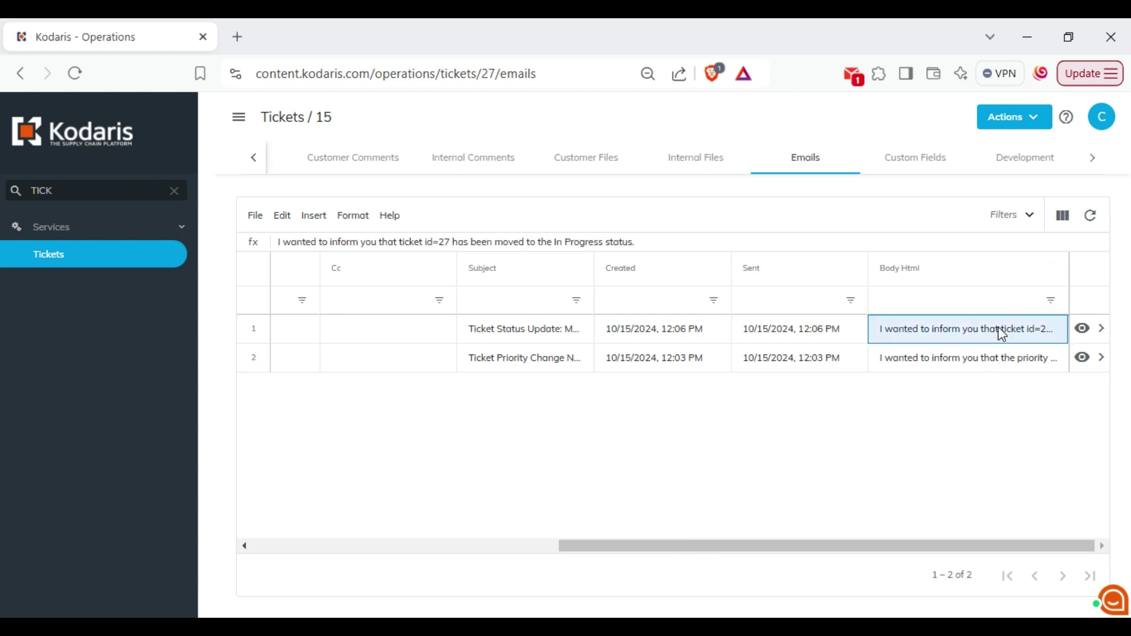
pyautogui.click(992, 363)
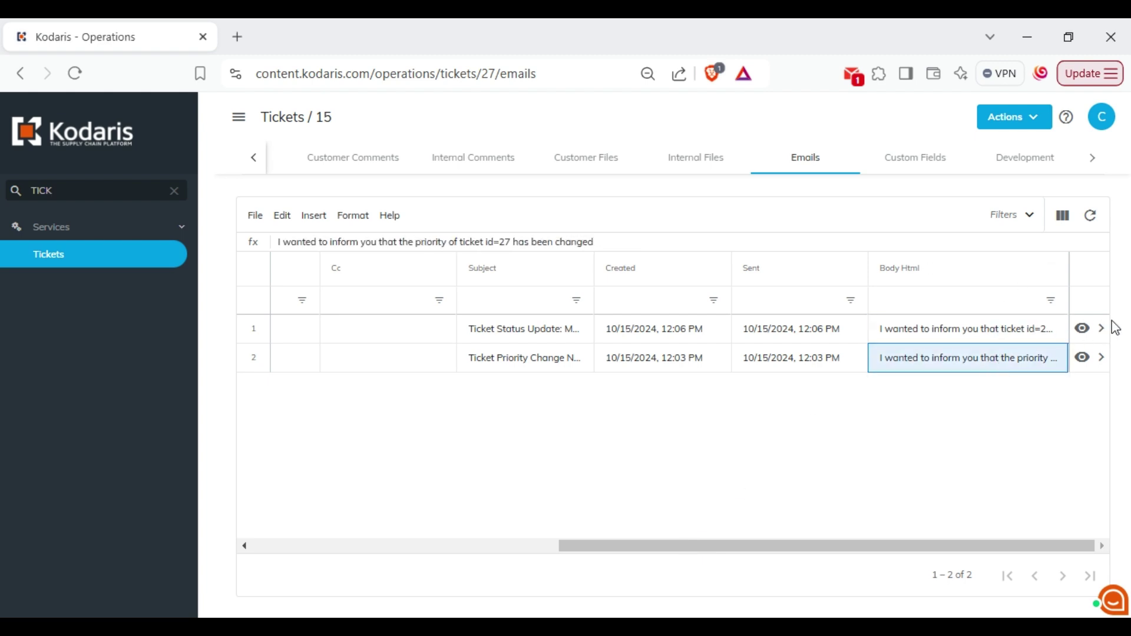
pyautogui.click(1102, 337)
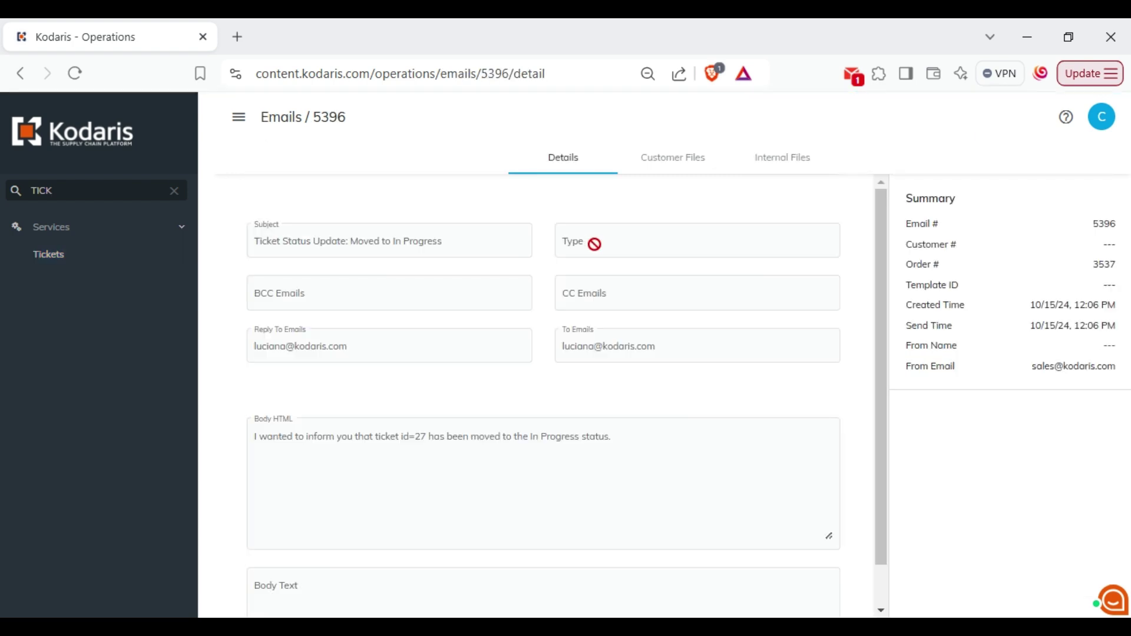
pyautogui.scroll(-2, 589, 242)
pyautogui.scroll(2, 590, 243)
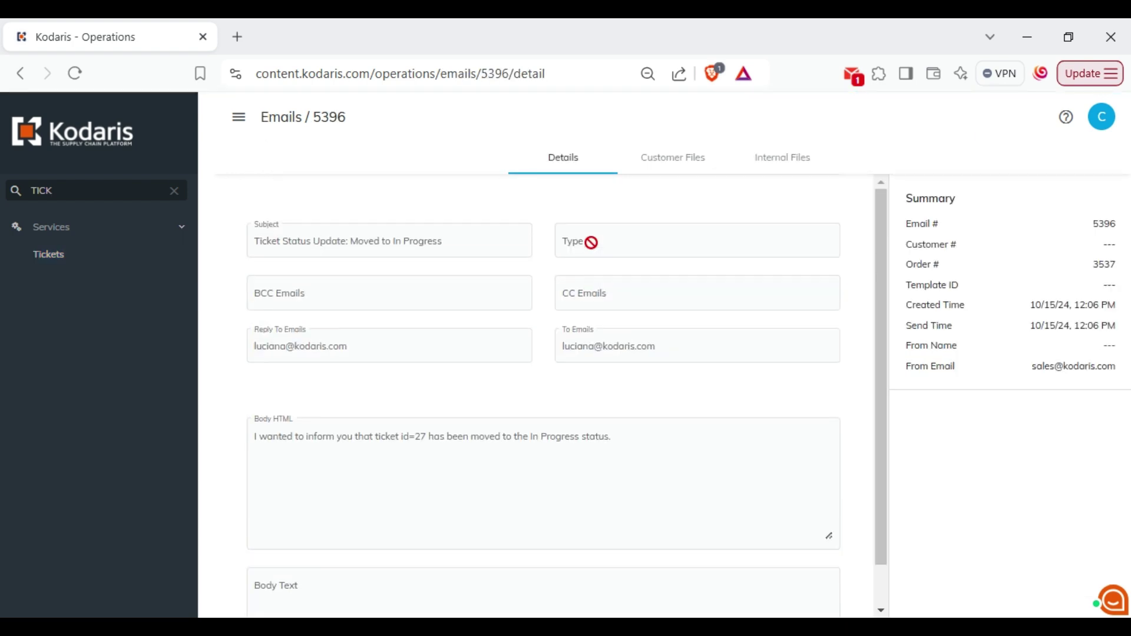